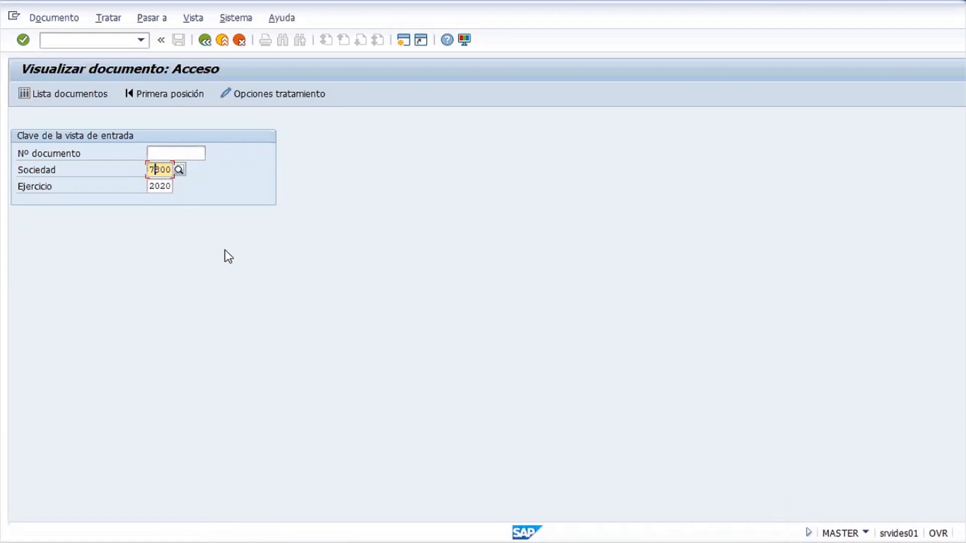
# Switch from Visualizar documento: Acceso to the document list selection screen, company code 7800 prefilled
pyautogui.click(162, 153)
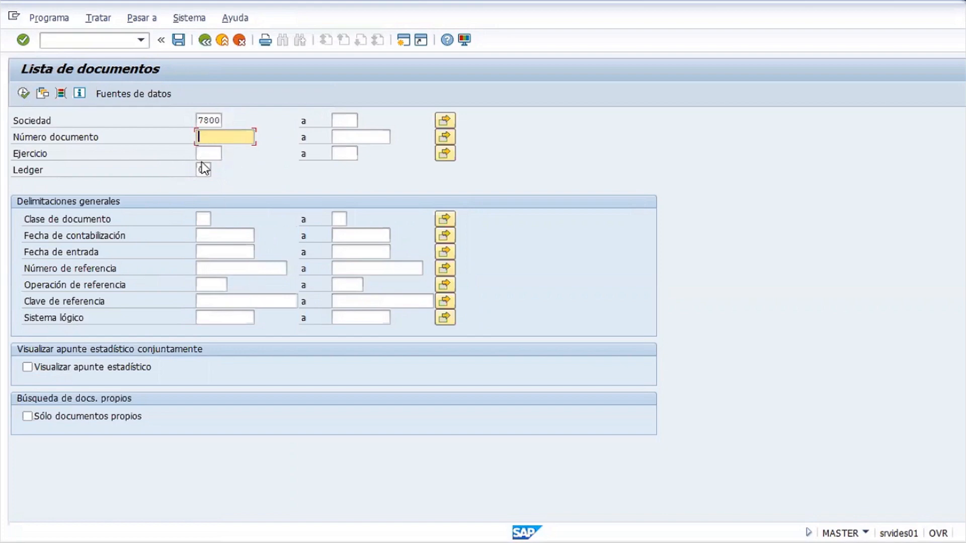
# Enter fiscal year 2020 next to company code 7800 in the selection criteria
pyautogui.click(204, 153)
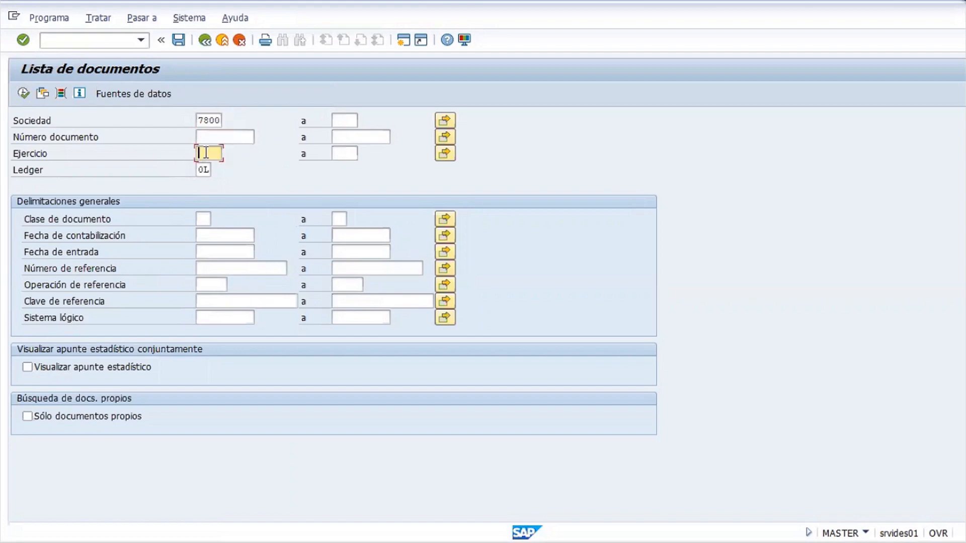
pyautogui.doubleClick(207, 120)
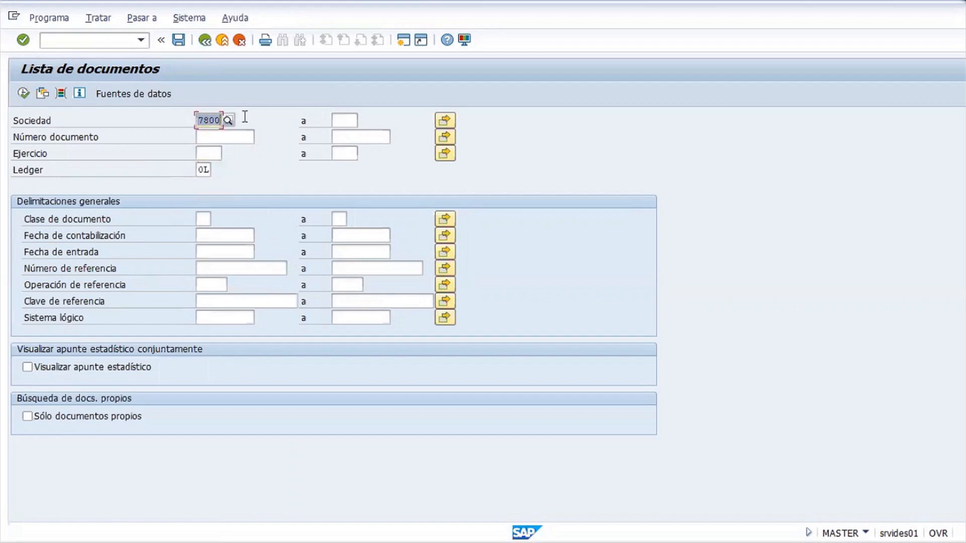
pyautogui.click(213, 119)
pyautogui.doubleClick(213, 119)
pyautogui.click(209, 119)
pyautogui.doubleClick(208, 122)
pyautogui.click(203, 153)
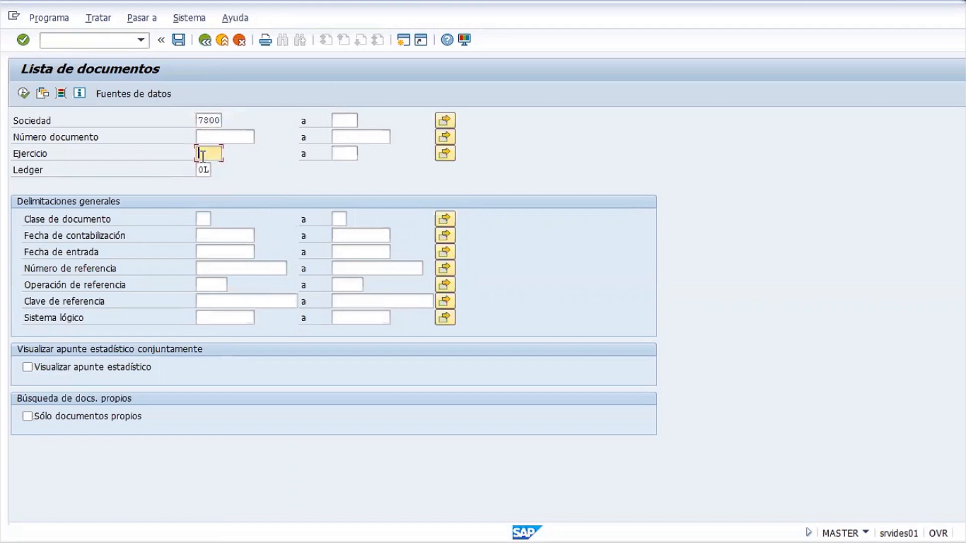
pyautogui.write('2020')
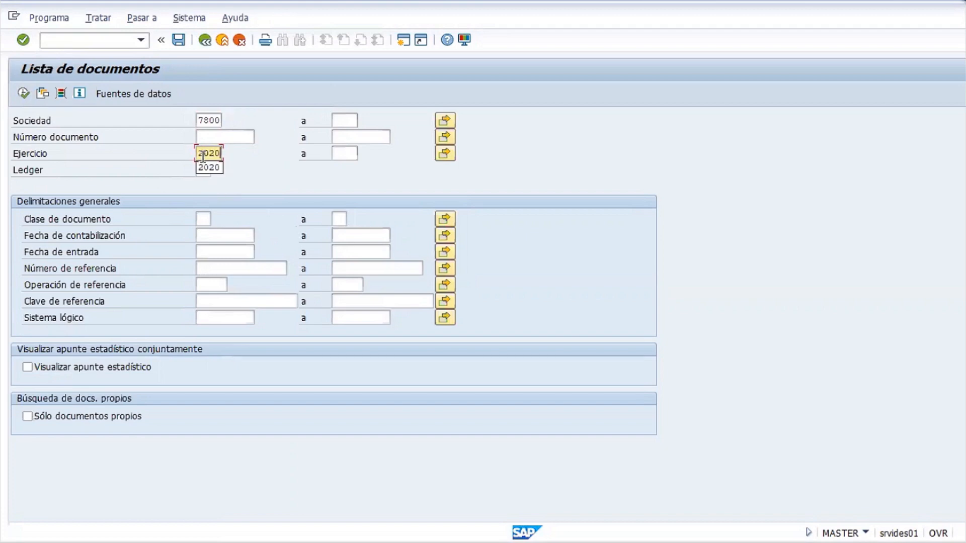
pyautogui.click(198, 152)
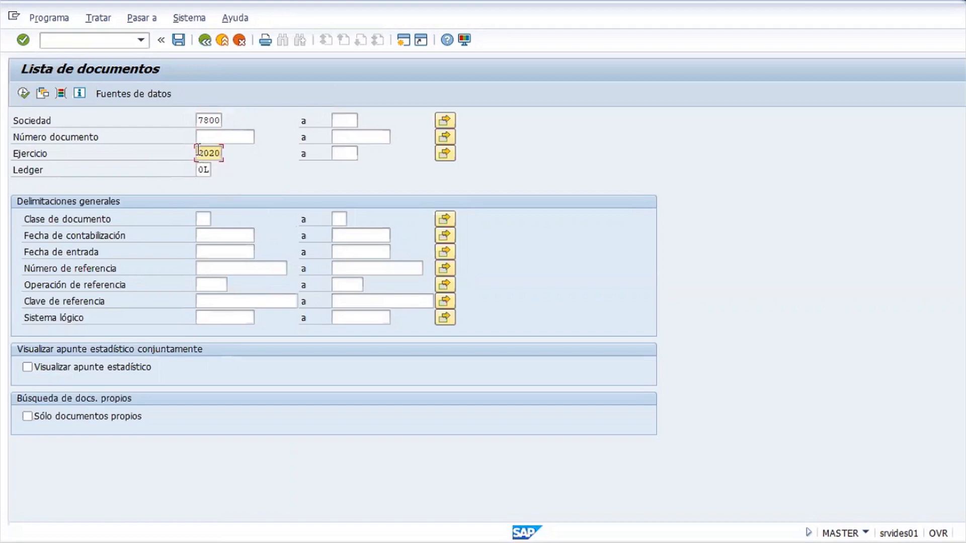
pyautogui.moveTo(198, 152); pyautogui.dragTo(227, 151)
pyautogui.click(214, 234)
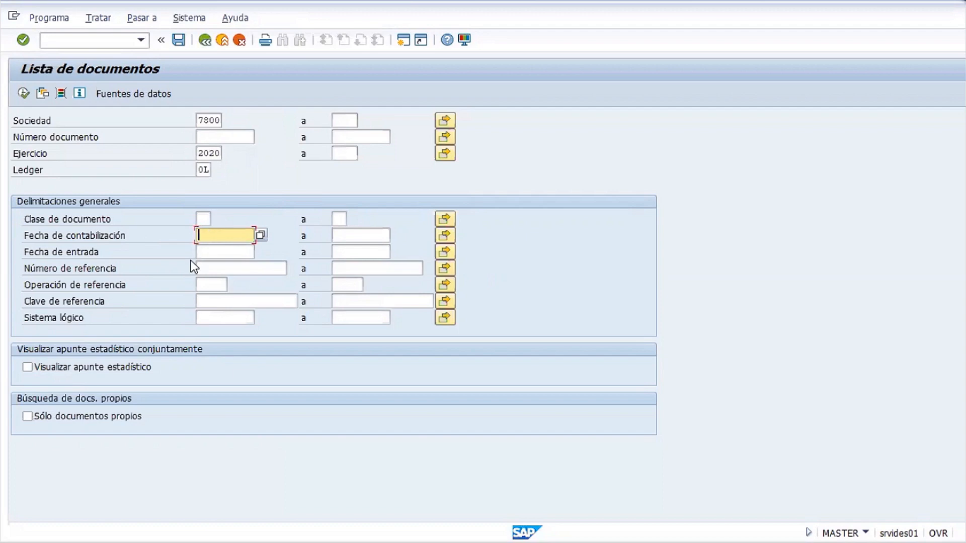
# Limit the entry date range to 01.07.2020 through 30.07.2020
pyautogui.click(218, 247)
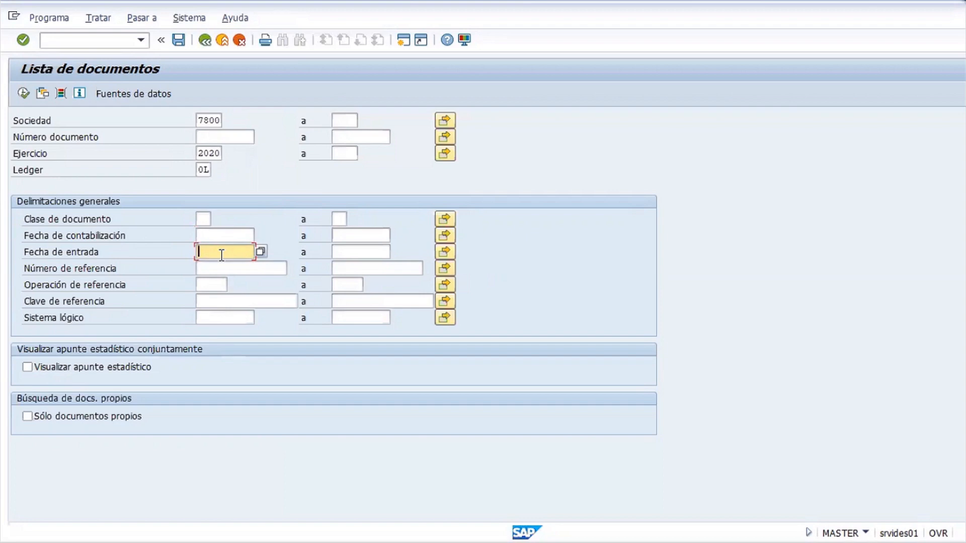
pyautogui.write('01')
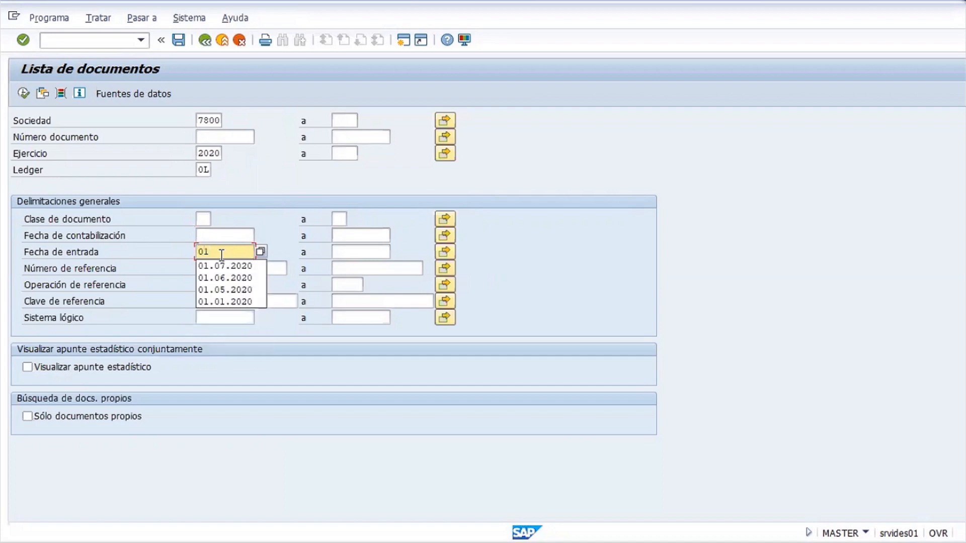
pyautogui.write('.07.2020')
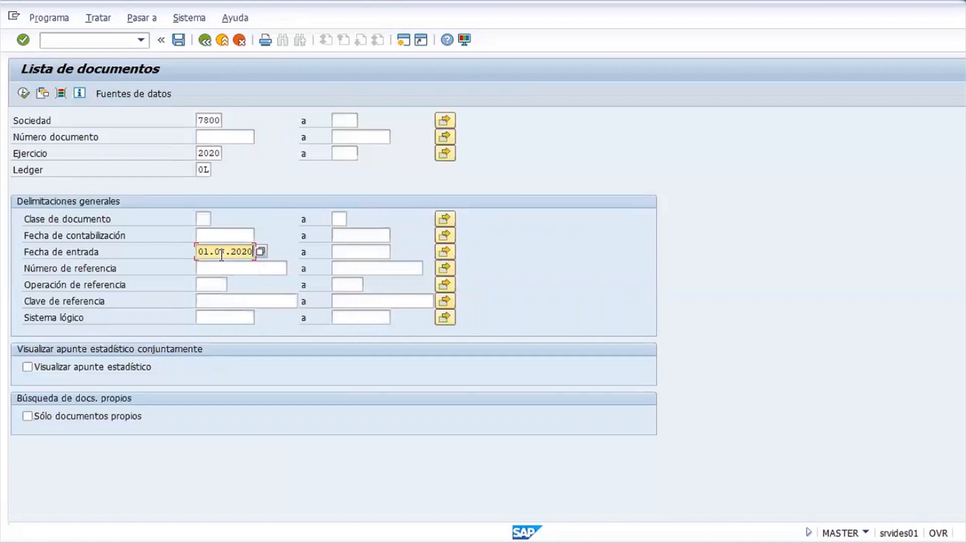
pyautogui.press('Tab')
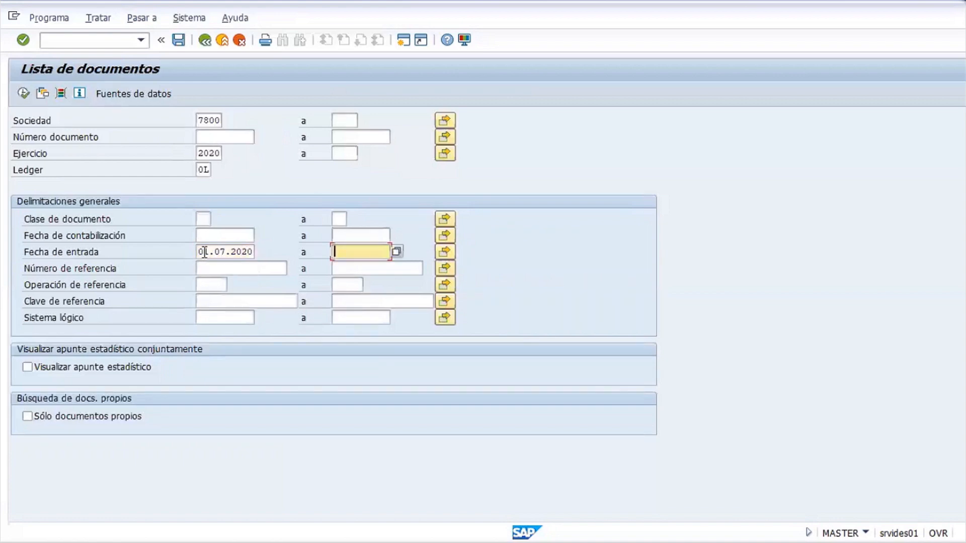
pyautogui.doubleClick(203, 253)
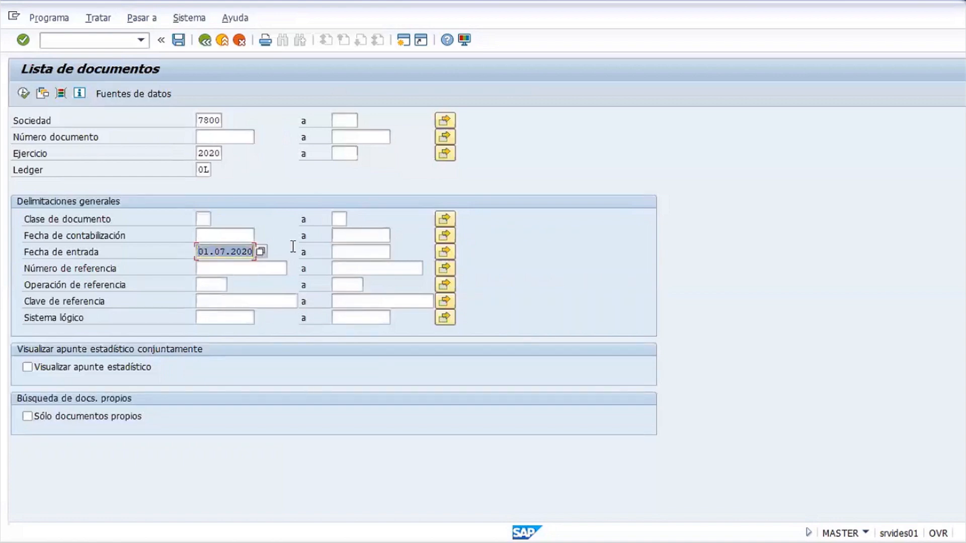
pyautogui.click(384, 251)
pyautogui.write('30.')
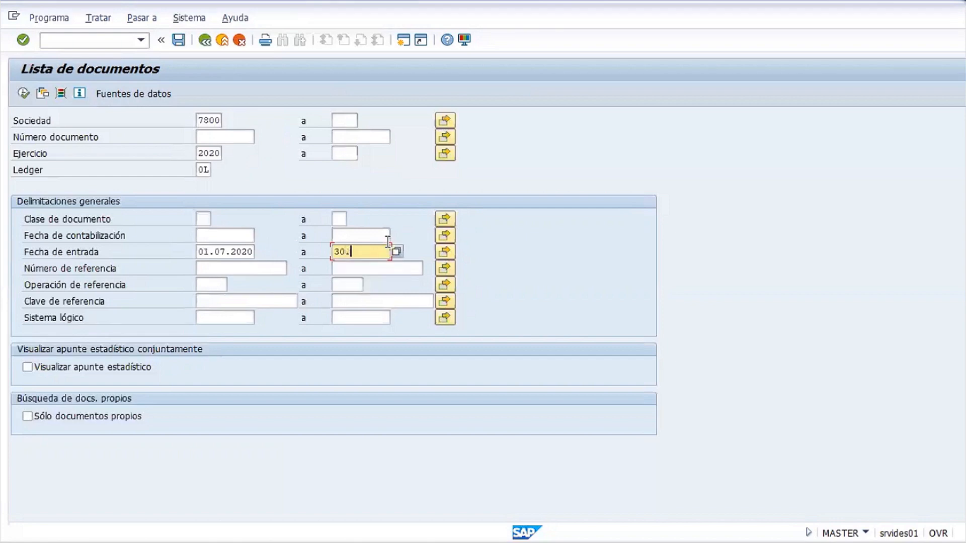
pyautogui.write('07.2020')
pyautogui.moveTo(199, 250); pyautogui.dragTo(263, 250)
pyautogui.moveTo(334, 252); pyautogui.dragTo(404, 256)
pyautogui.click(374, 252)
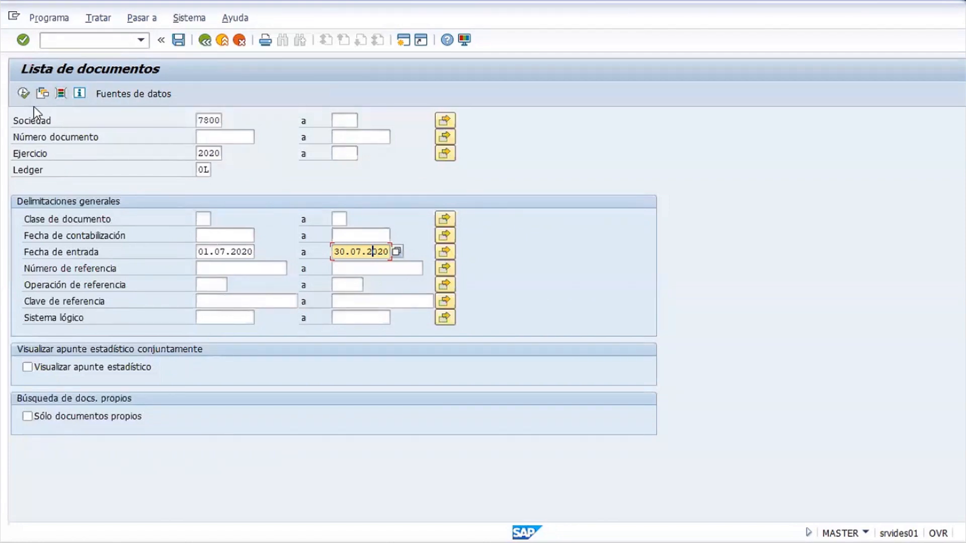
# Enter the user ID under Nombre del usuario in optional criteria, then execute the document list
pyautogui.click(60, 97)
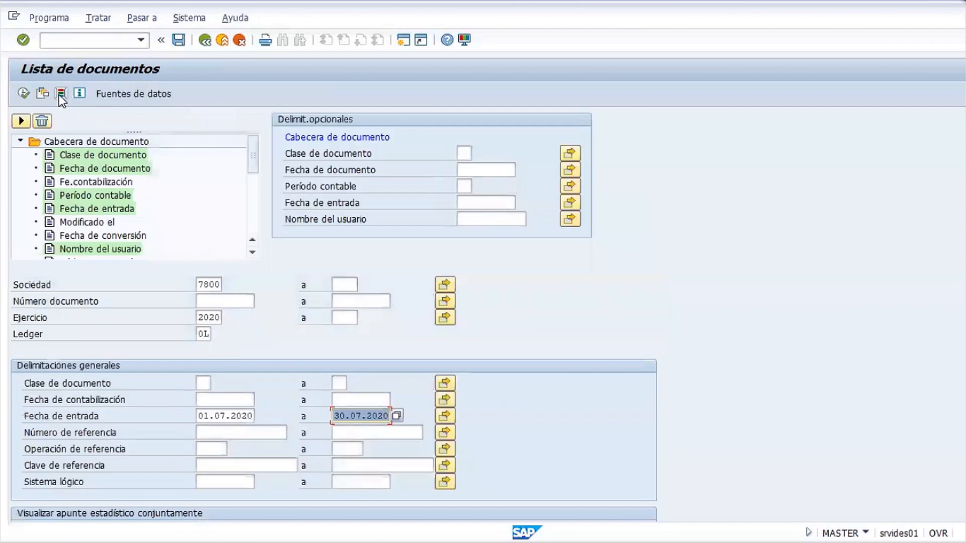
pyautogui.click(465, 219)
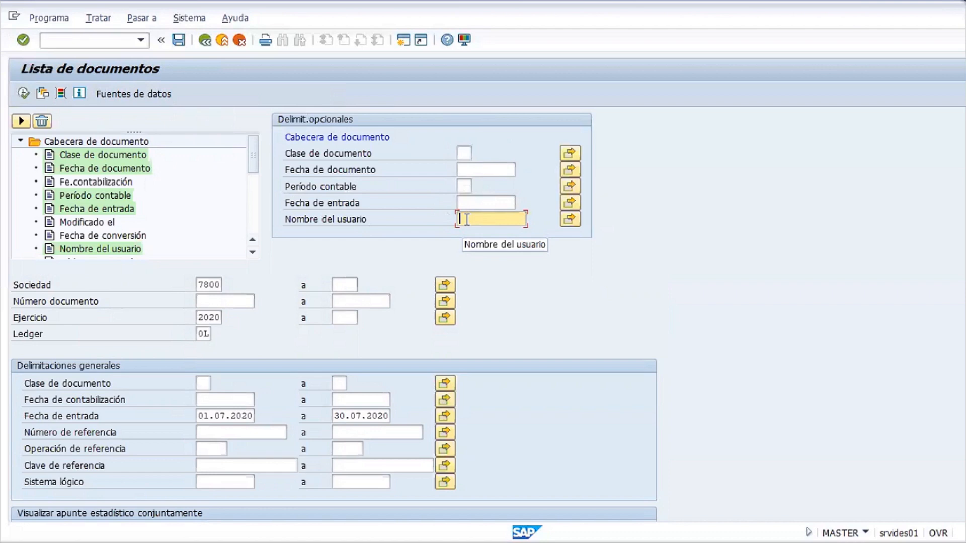
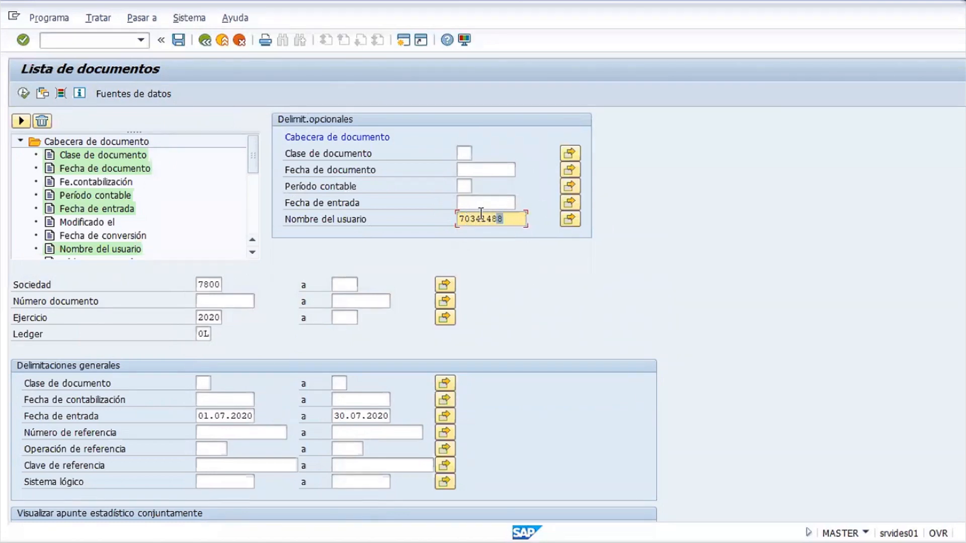
pyautogui.doubleClick(467, 219)
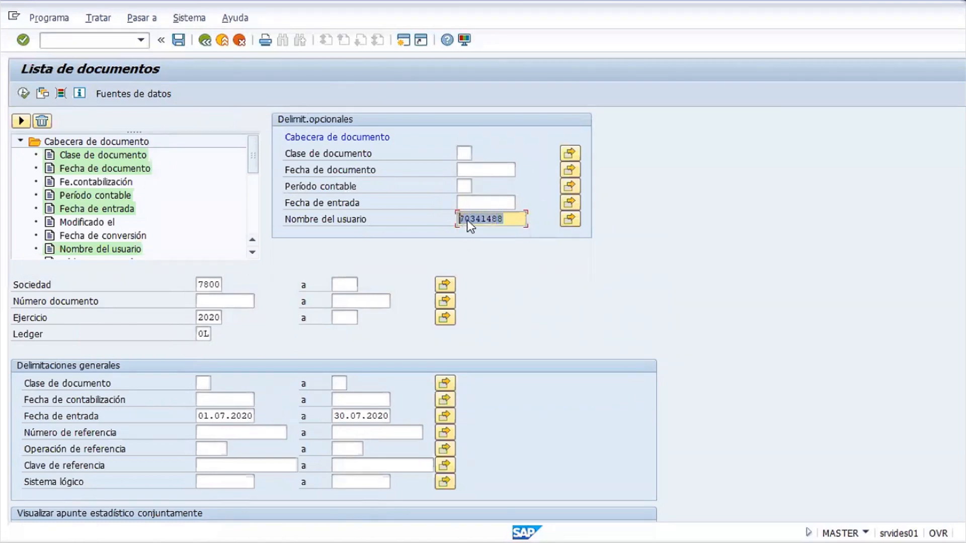
pyautogui.click(23, 93)
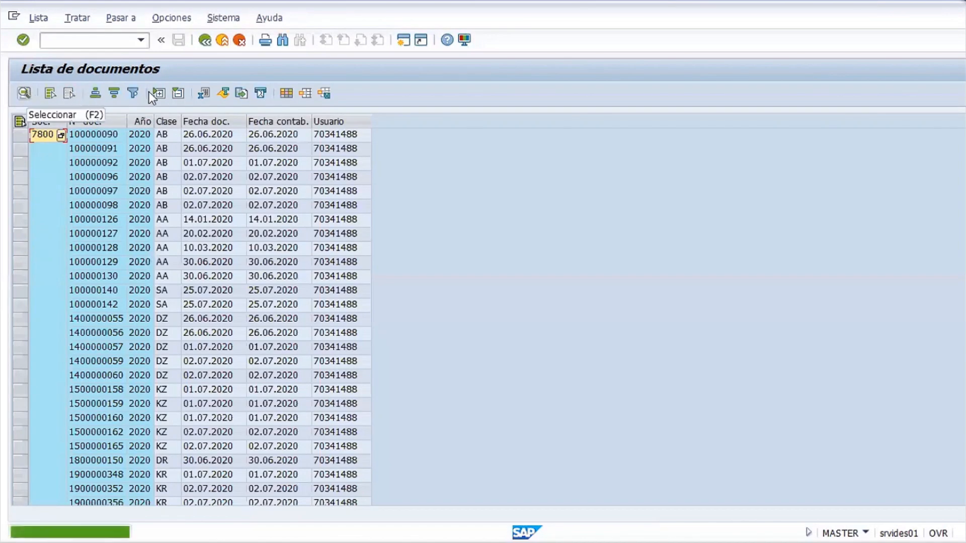
pyautogui.click(322, 346)
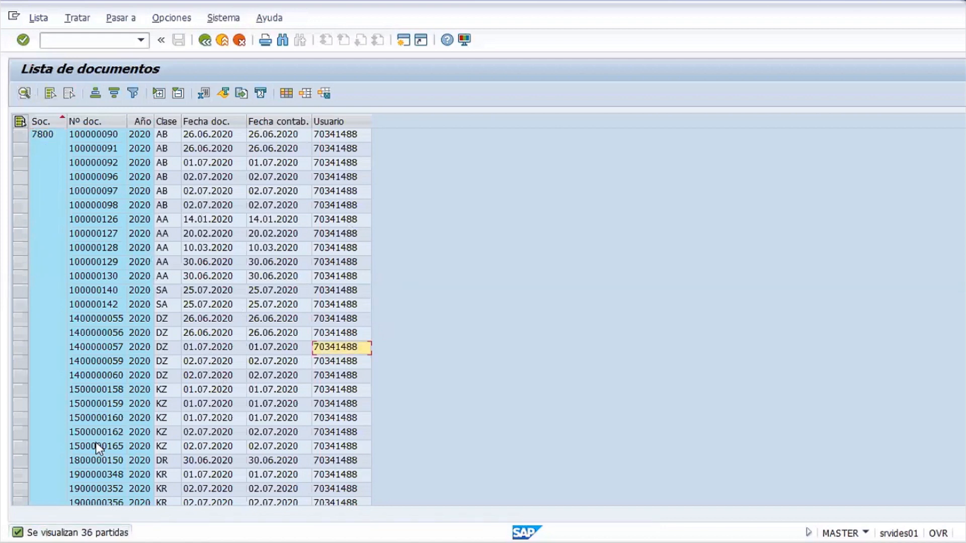
pyautogui.click(274, 247)
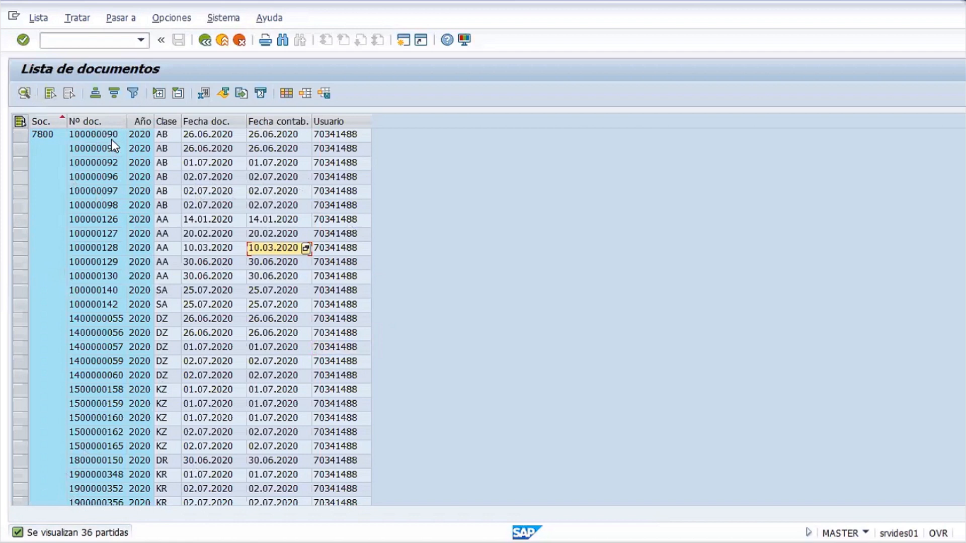
pyautogui.scroll(-3, 173, 261)
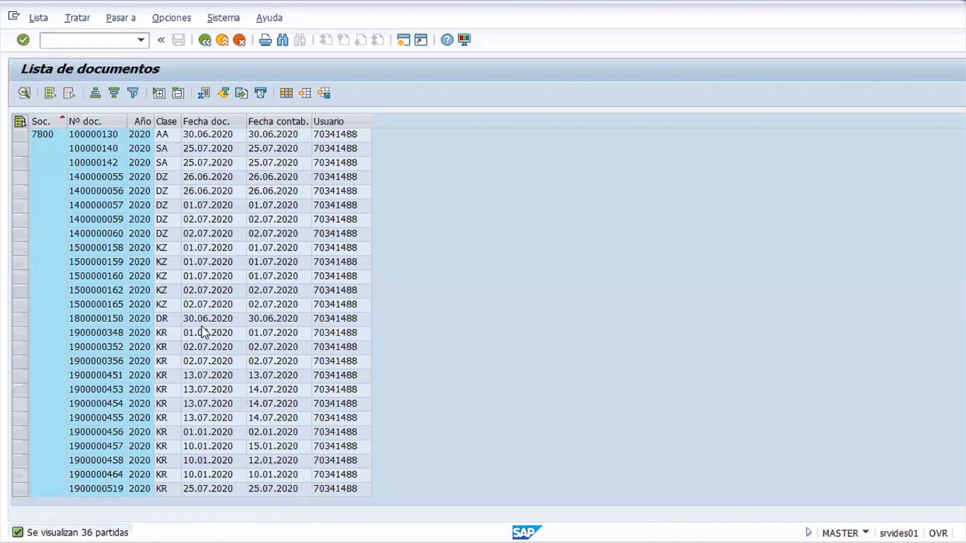
pyautogui.scroll(3, 201, 327)
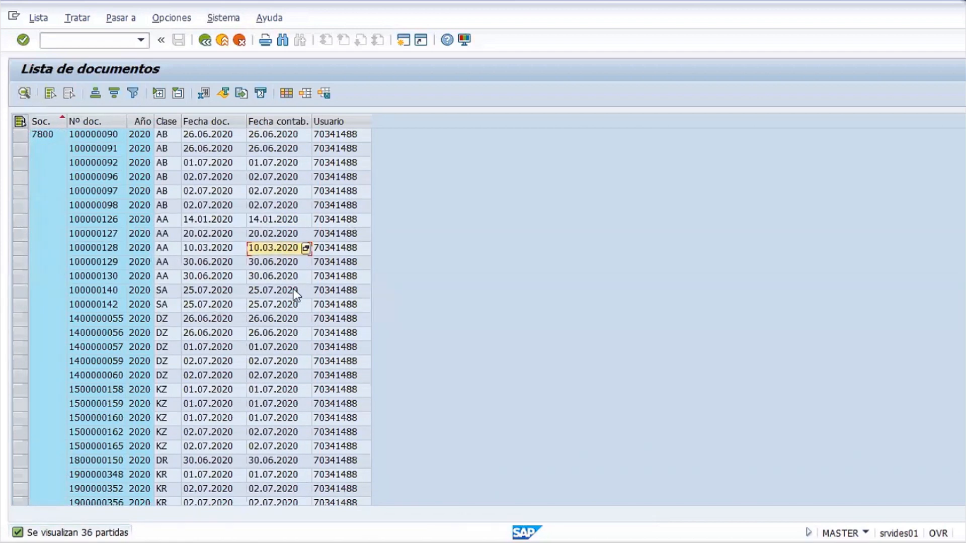
pyautogui.click(43, 21)
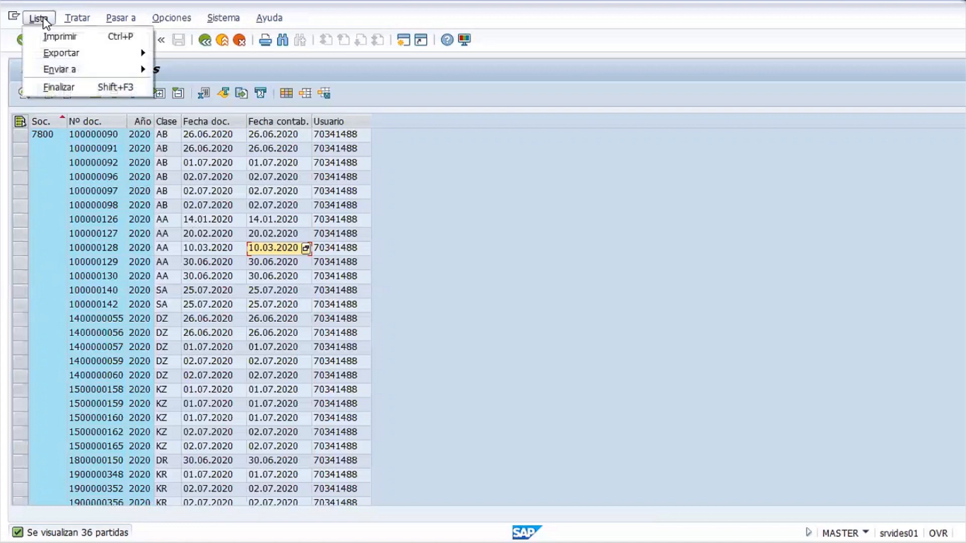
pyautogui.moveTo(68, 61)
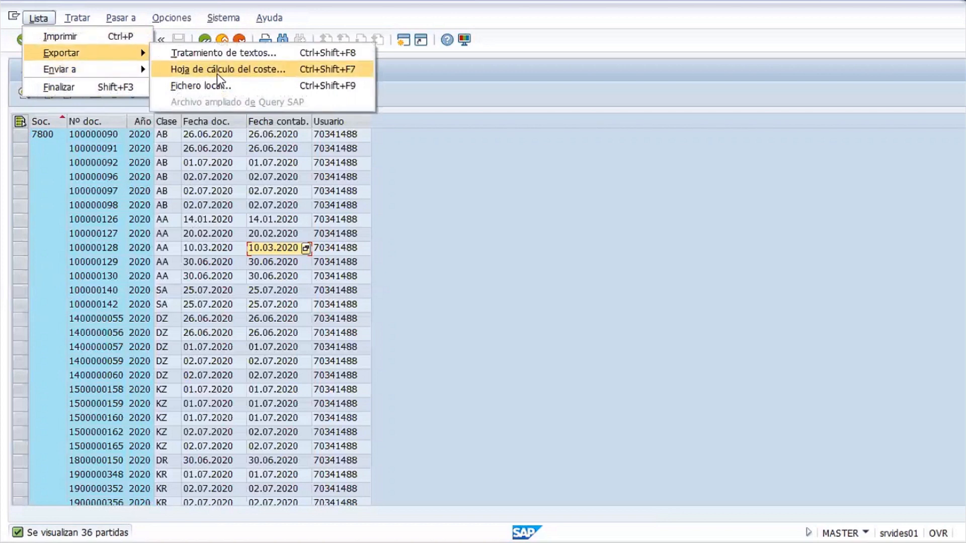
pyautogui.click(201, 192)
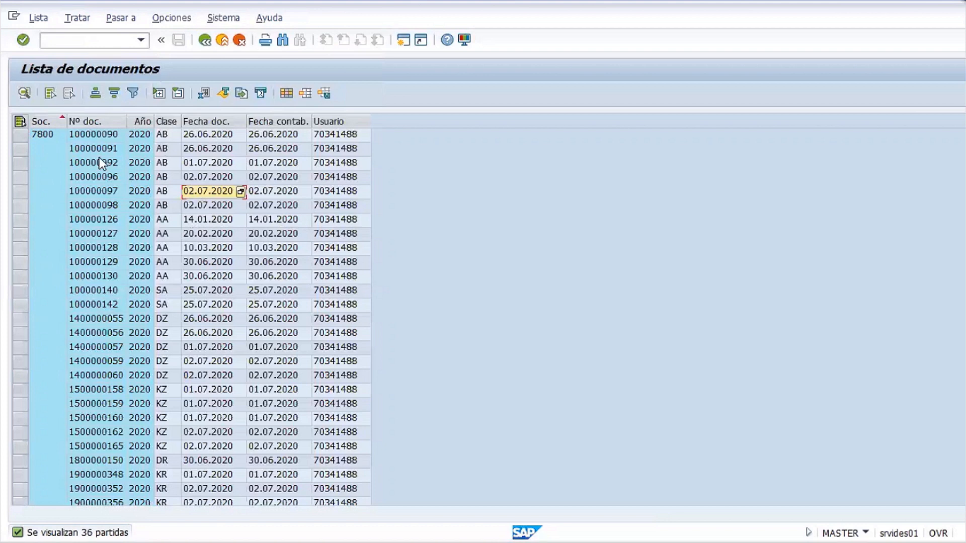
pyautogui.click(107, 210)
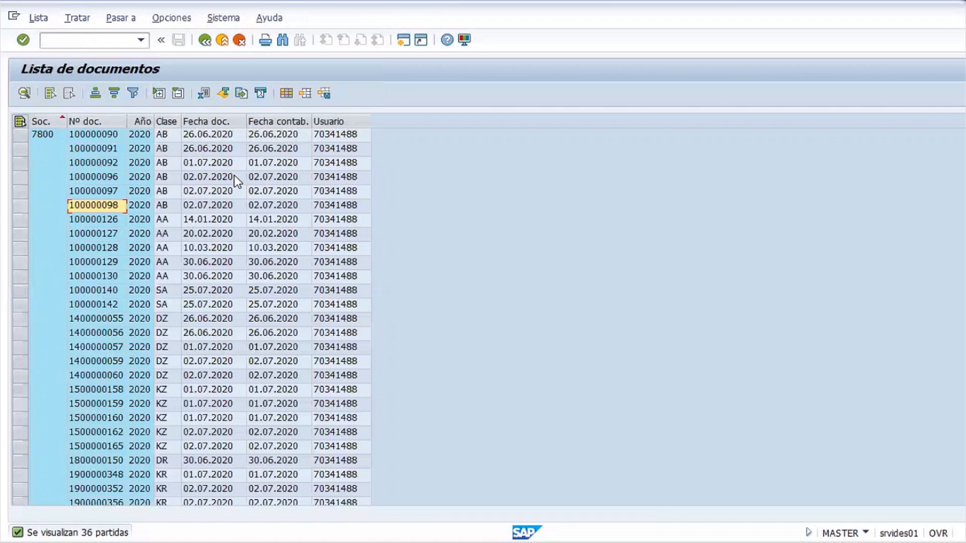
pyautogui.click(210, 163)
pyautogui.click(274, 165)
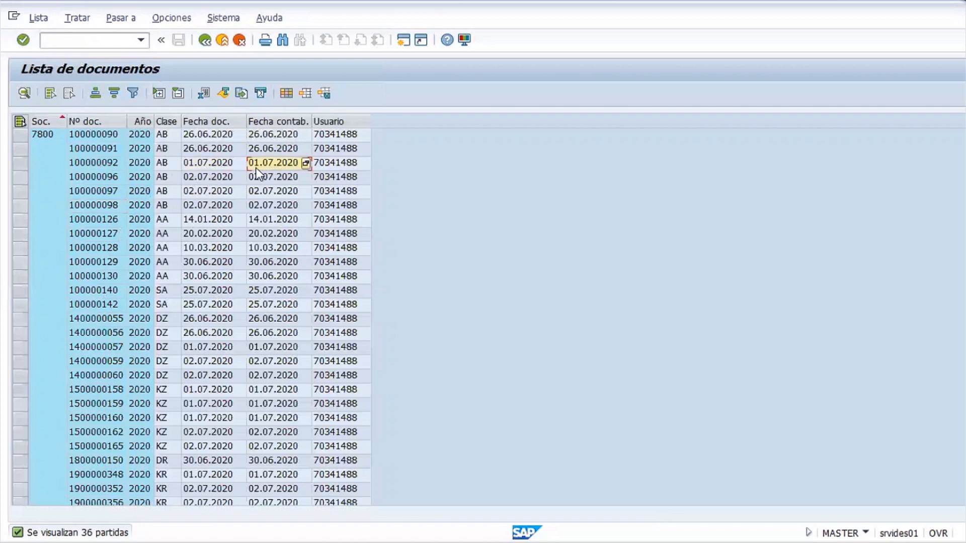
pyautogui.click(123, 166)
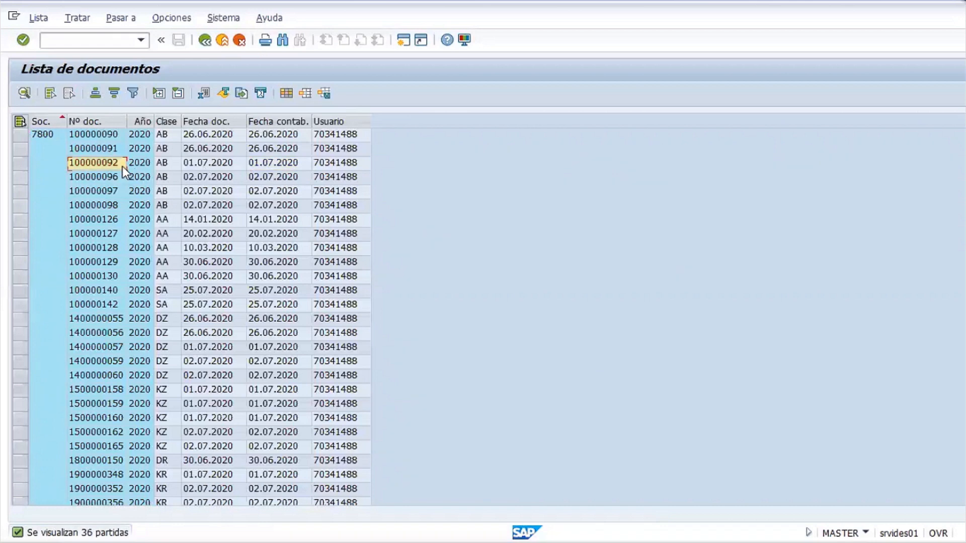
# Open document 100000092's header and review its document, posting and entry dates (01.07.2020)
pyautogui.doubleClick(99, 162)
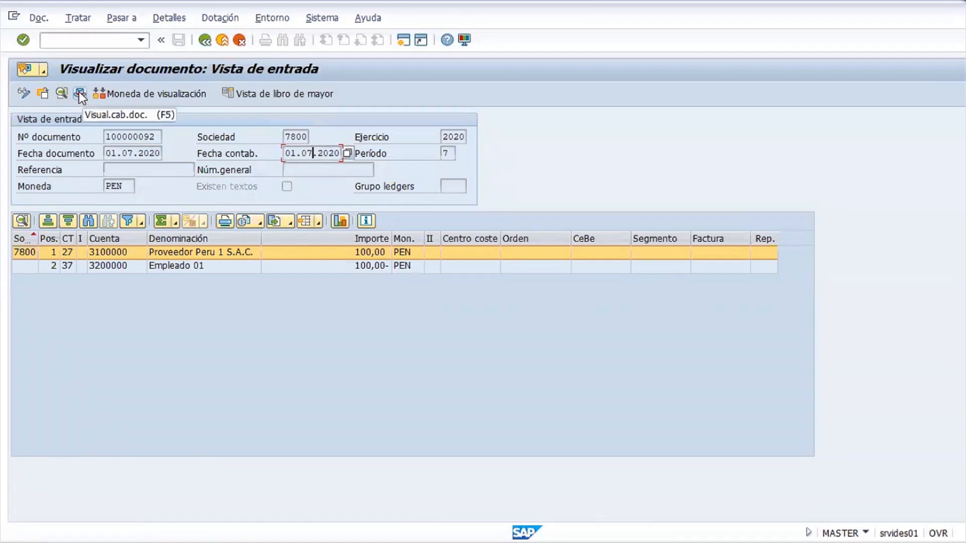
pyautogui.click(80, 93)
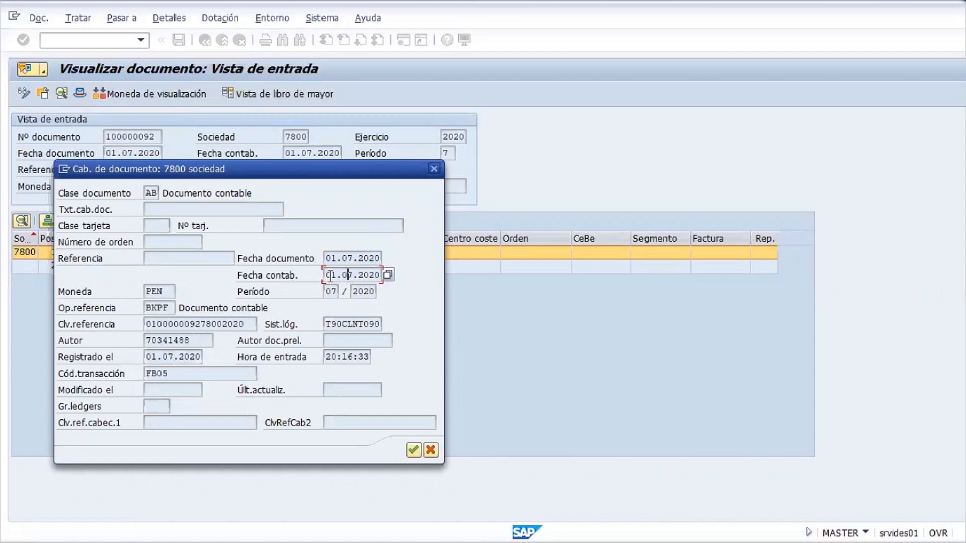
pyautogui.moveTo(328, 275); pyautogui.dragTo(414, 280)
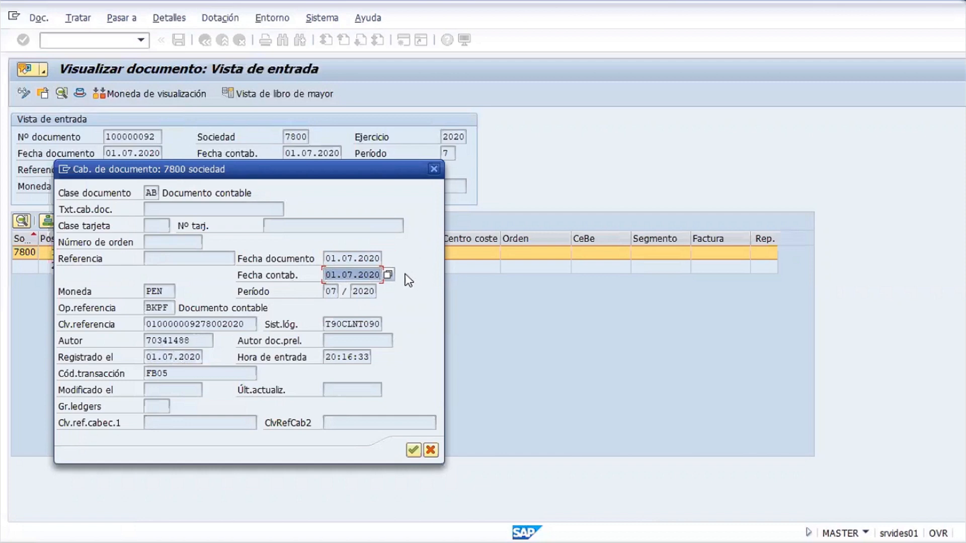
pyautogui.click(338, 275)
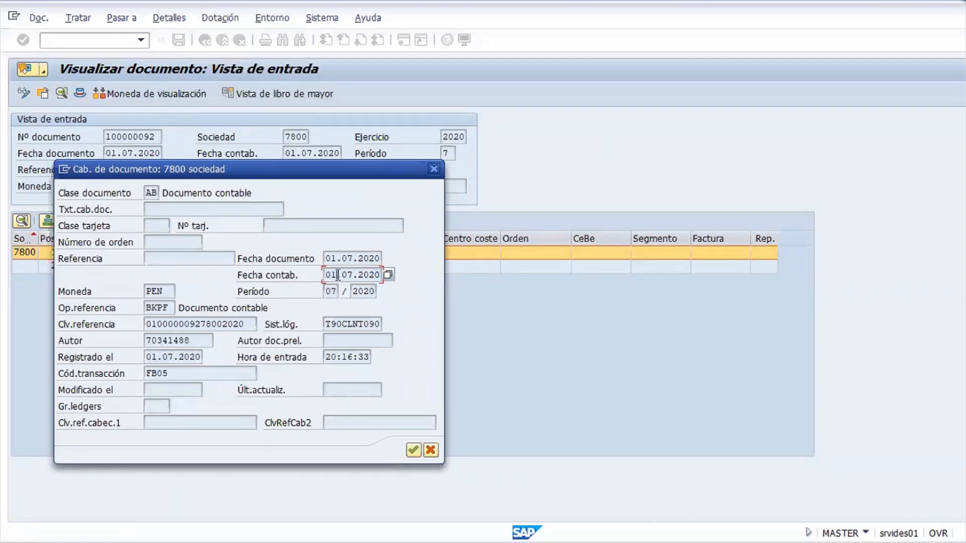
pyautogui.moveTo(326, 276); pyautogui.dragTo(391, 277)
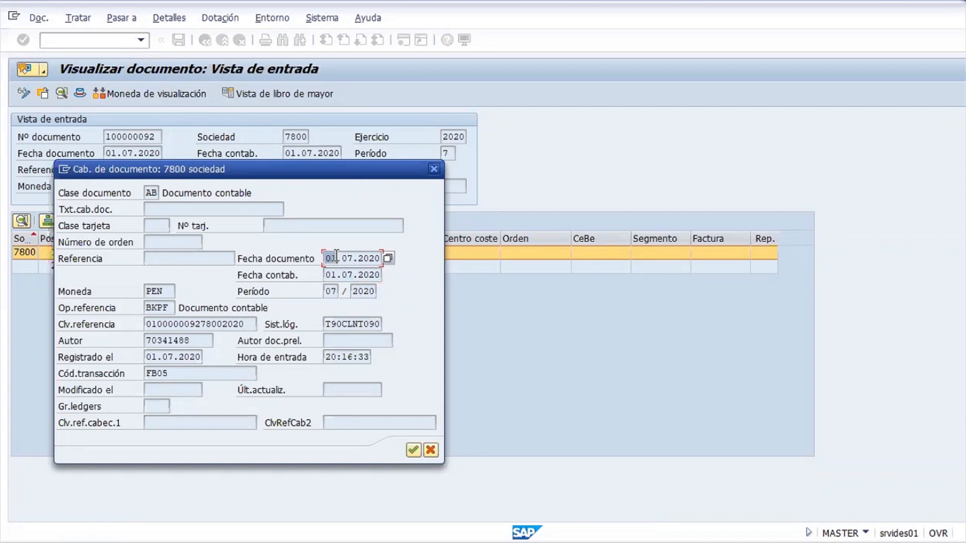
pyautogui.moveTo(335, 257); pyautogui.dragTo(389, 255)
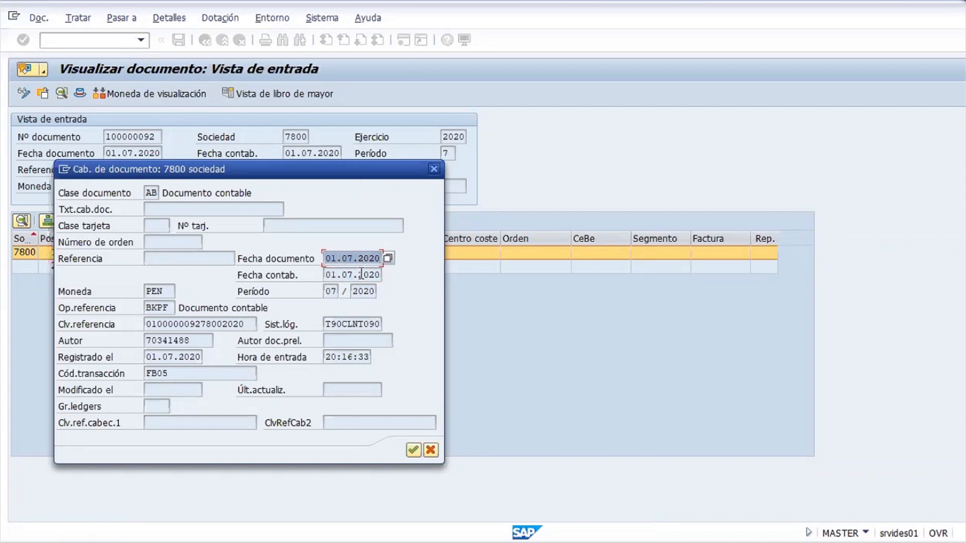
pyautogui.moveTo(324, 274); pyautogui.dragTo(383, 274)
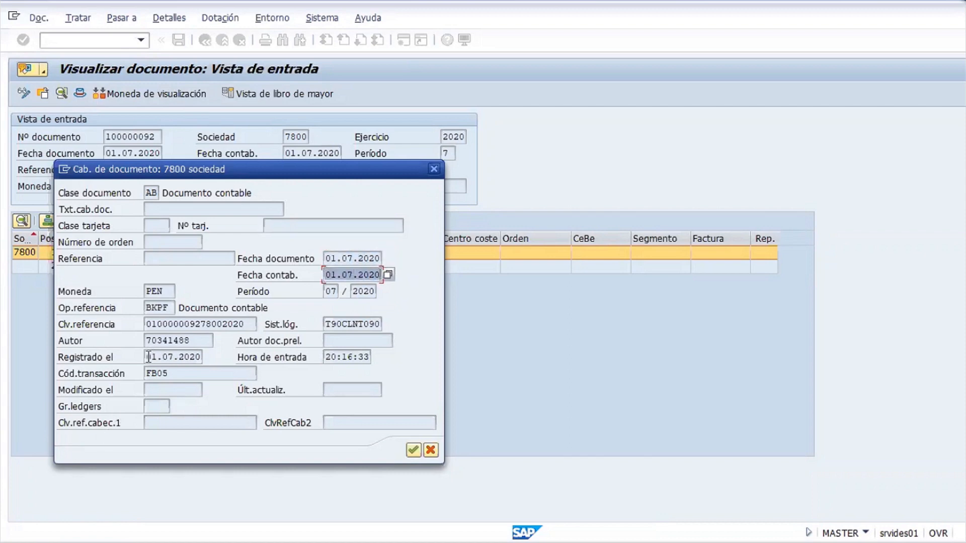
pyautogui.moveTo(146, 357); pyautogui.dragTo(202, 357)
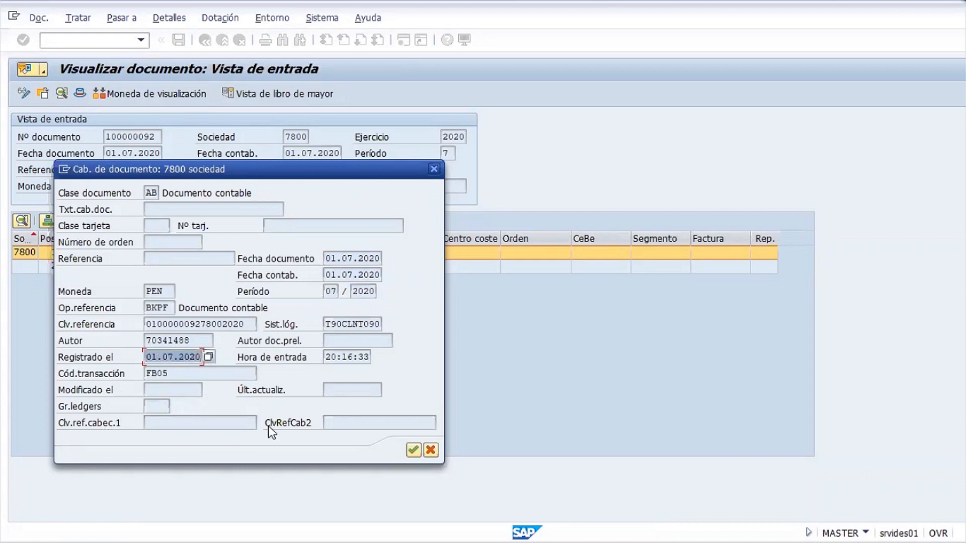
pyautogui.moveTo(145, 356); pyautogui.dragTo(214, 366)
# Return to the document list and widen the Clase doc. column to show its heading
pyautogui.click(434, 172)
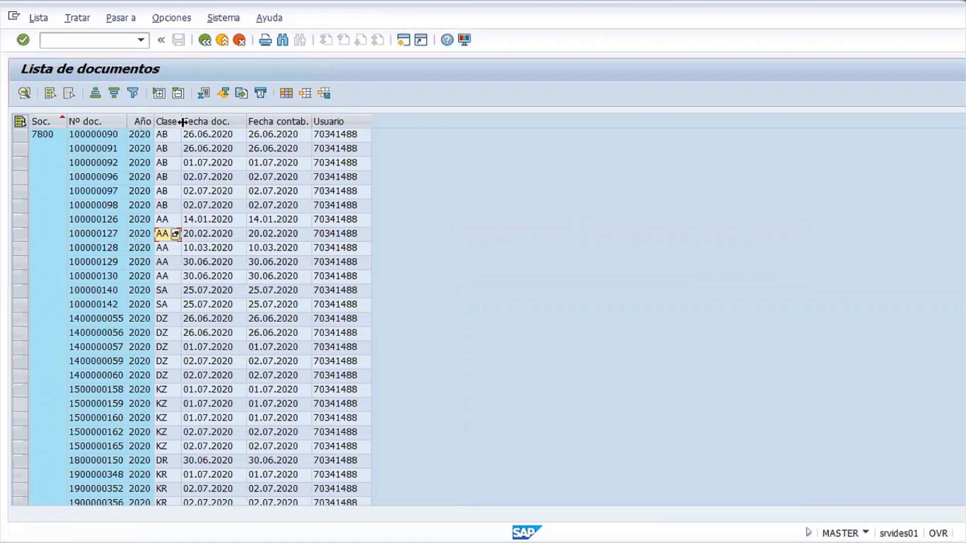
pyautogui.moveTo(182, 123); pyautogui.dragTo(202, 122)
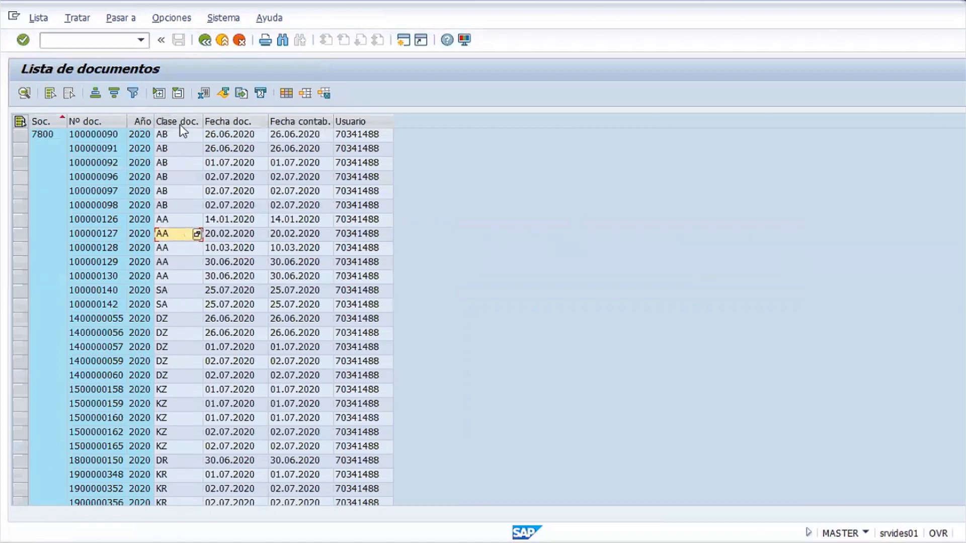